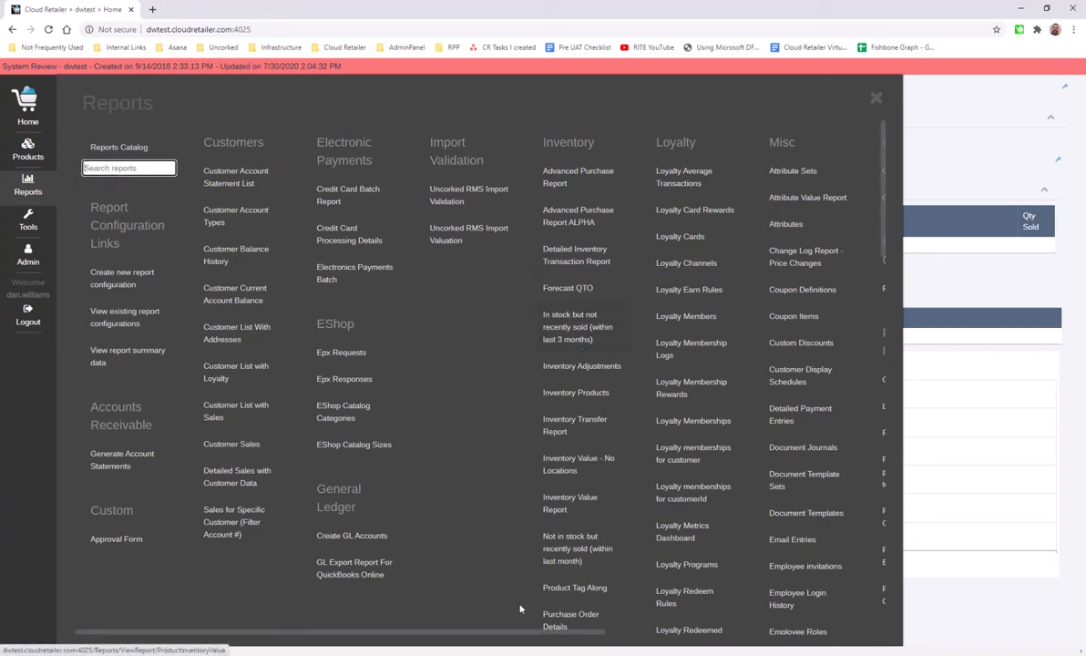
# - Open the Reports Catalog and look through the available report categories
pyautogui.moveTo(502, 635); pyautogui.dragTo(364, 632)
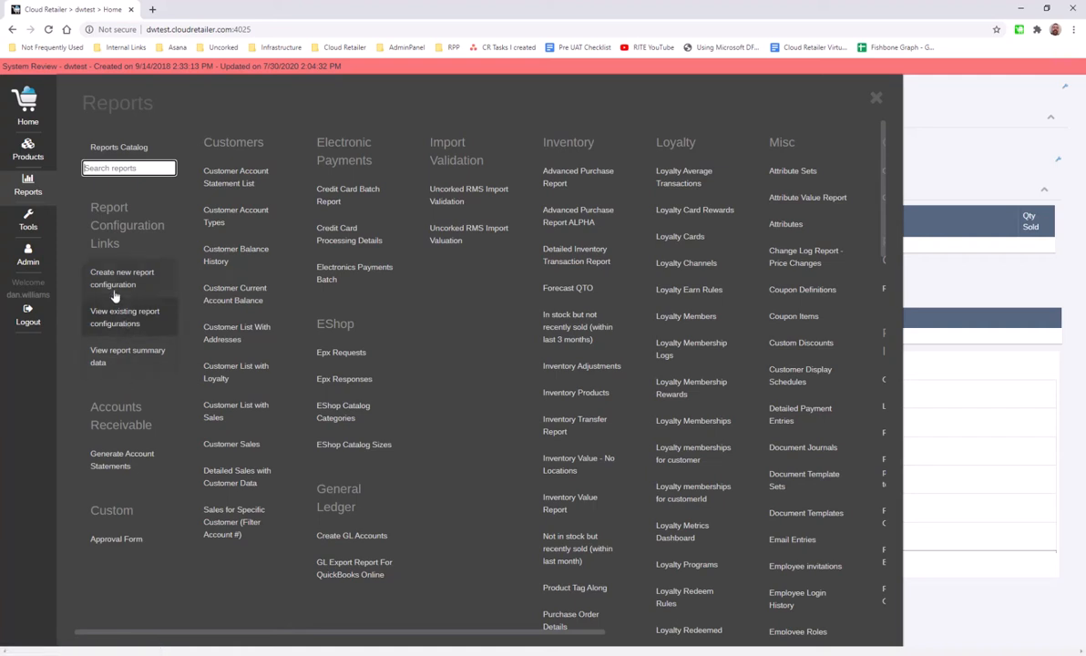
pyautogui.click(106, 148)
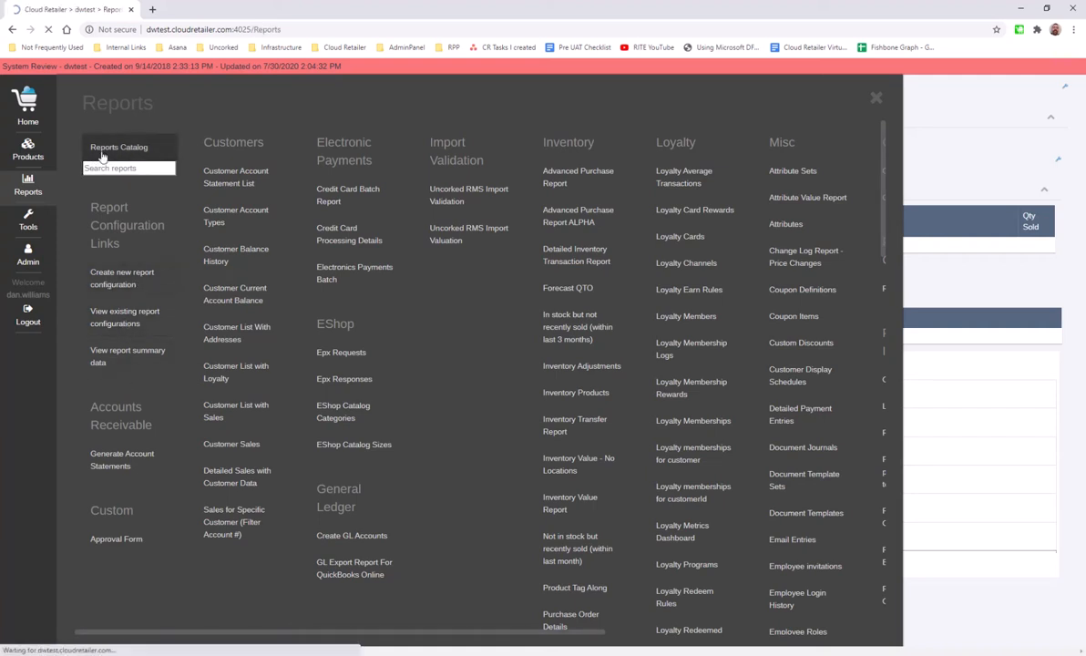
pyautogui.scroll(-9, 232, 620)
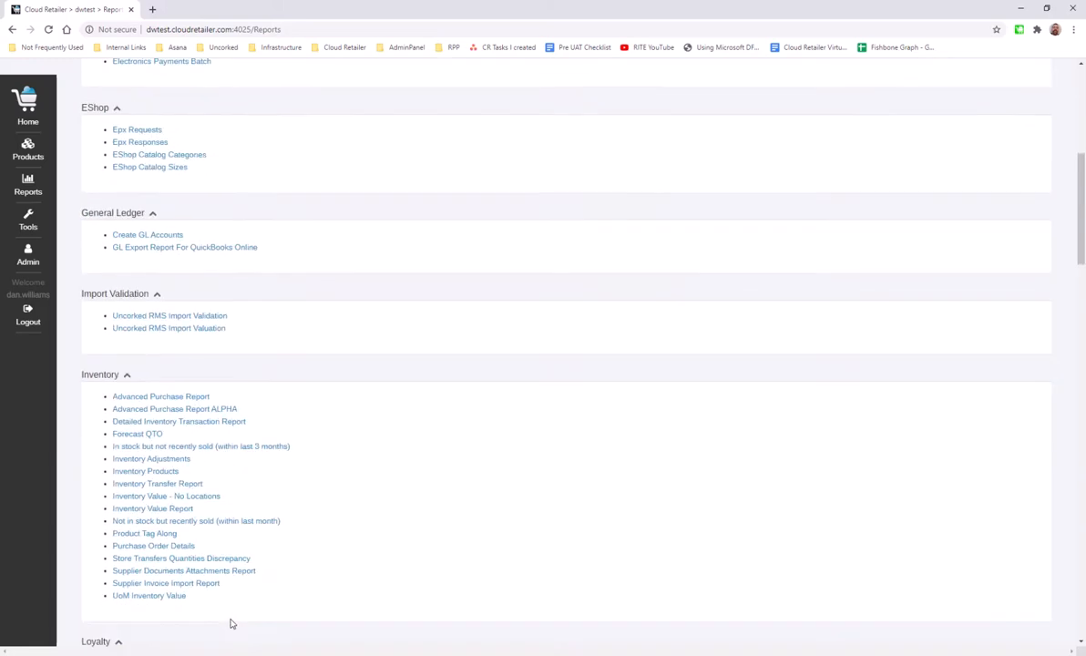
pyautogui.scroll(-18, 233, 625)
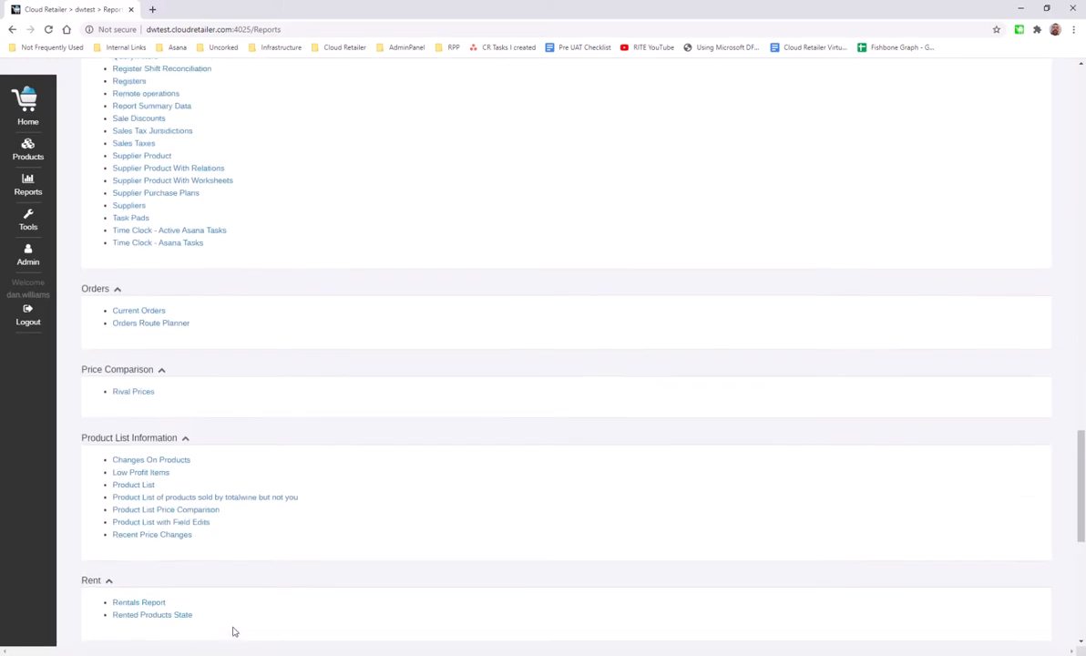
pyautogui.scroll(20, 234, 631)
# - Search the reports for "deta" and open the Detailed Sales Report
pyautogui.click(28, 185)
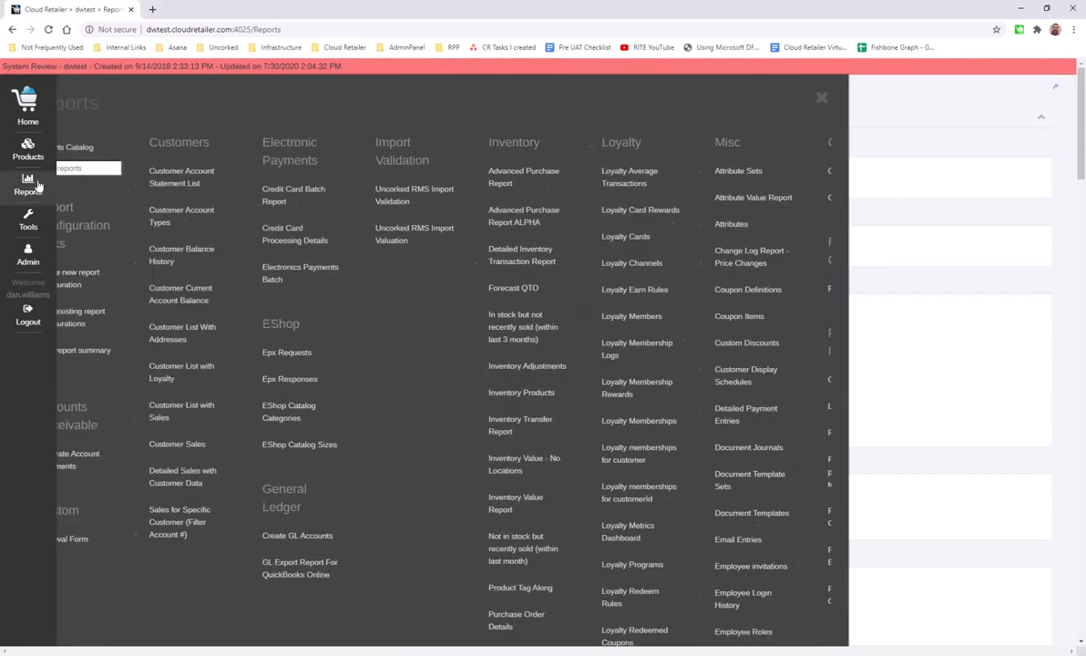
pyautogui.write('deta')
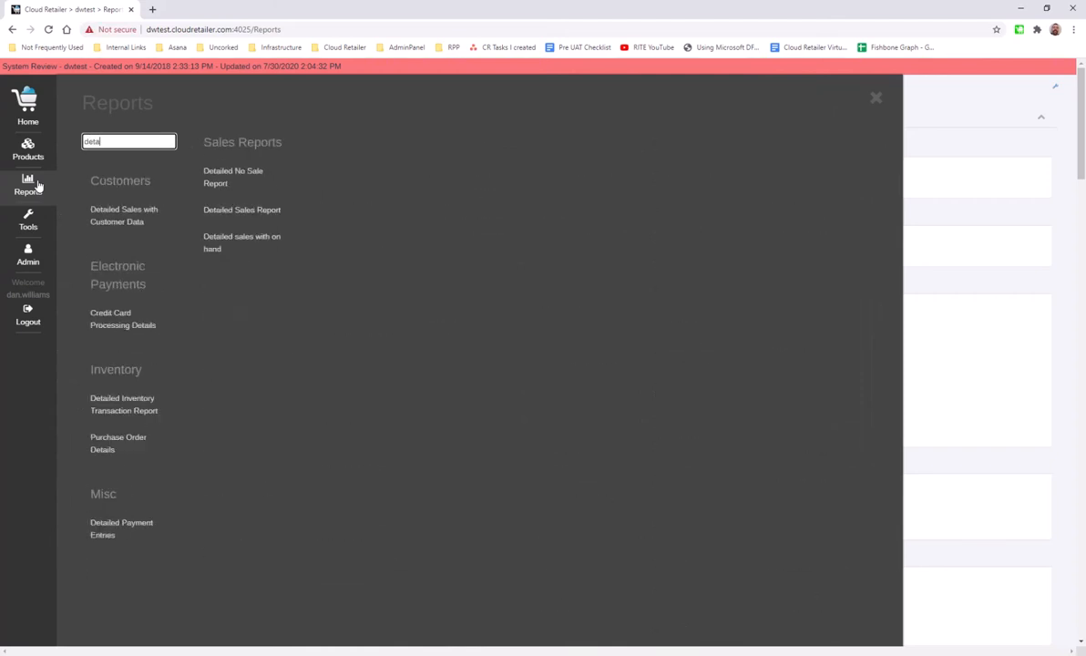
pyautogui.click(243, 213)
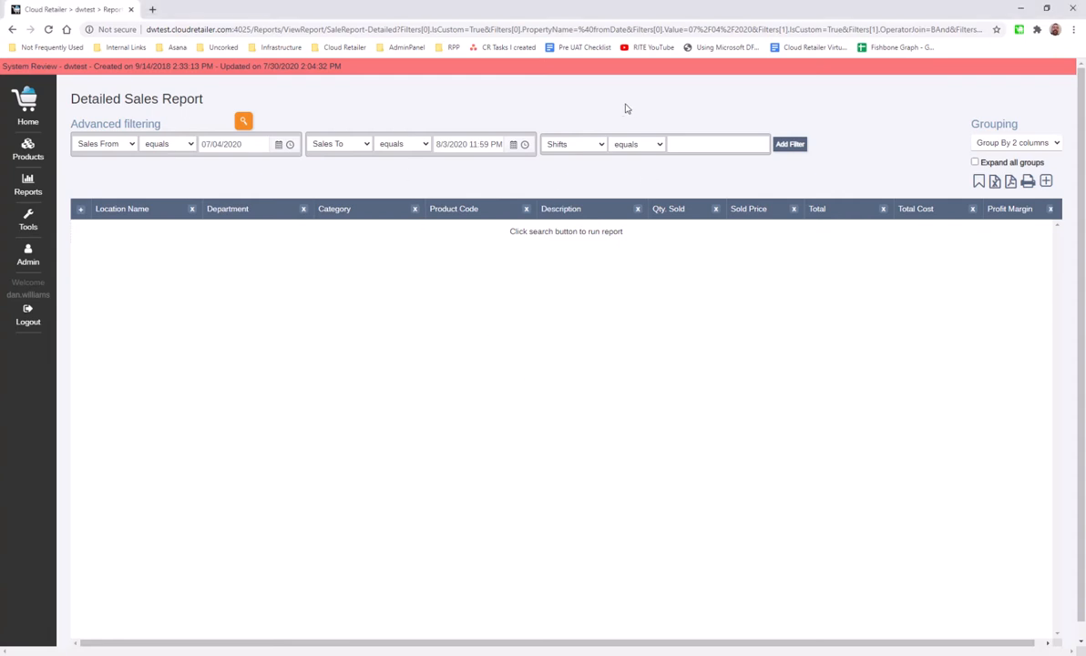
# - Run the Detailed Sales Report with its preset date range and an empty Shifts filter
pyautogui.click(732, 144)
pyautogui.click(873, 164)
pyautogui.click(242, 121)
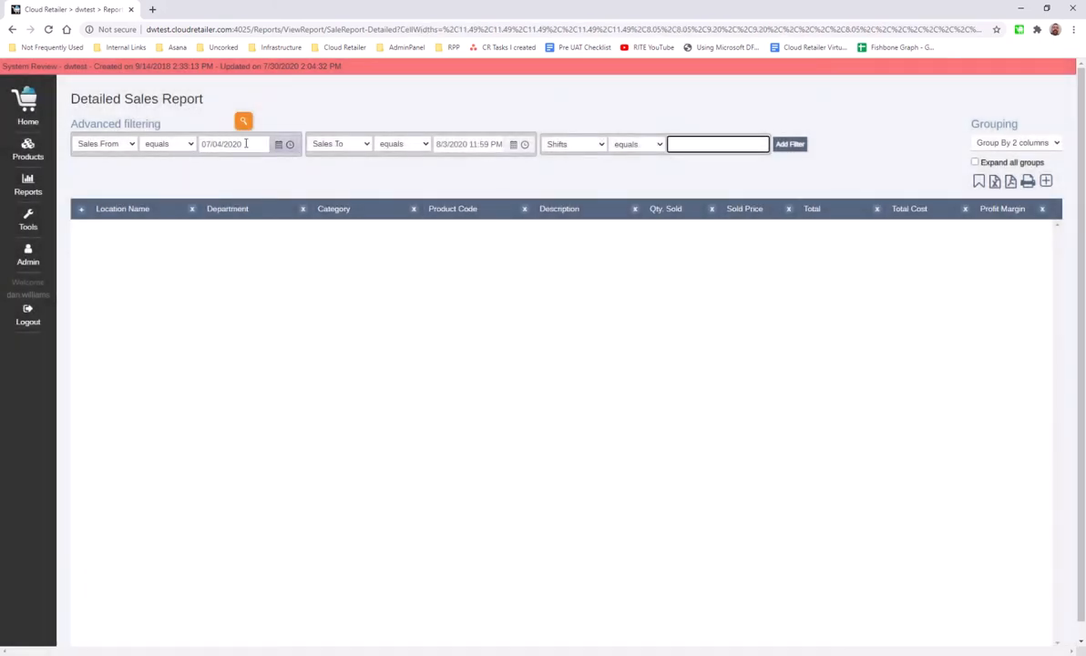
# - Set the Sales From date to 7/1/2020 and rerun the report
pyautogui.click(278, 146)
pyautogui.click(209, 165)
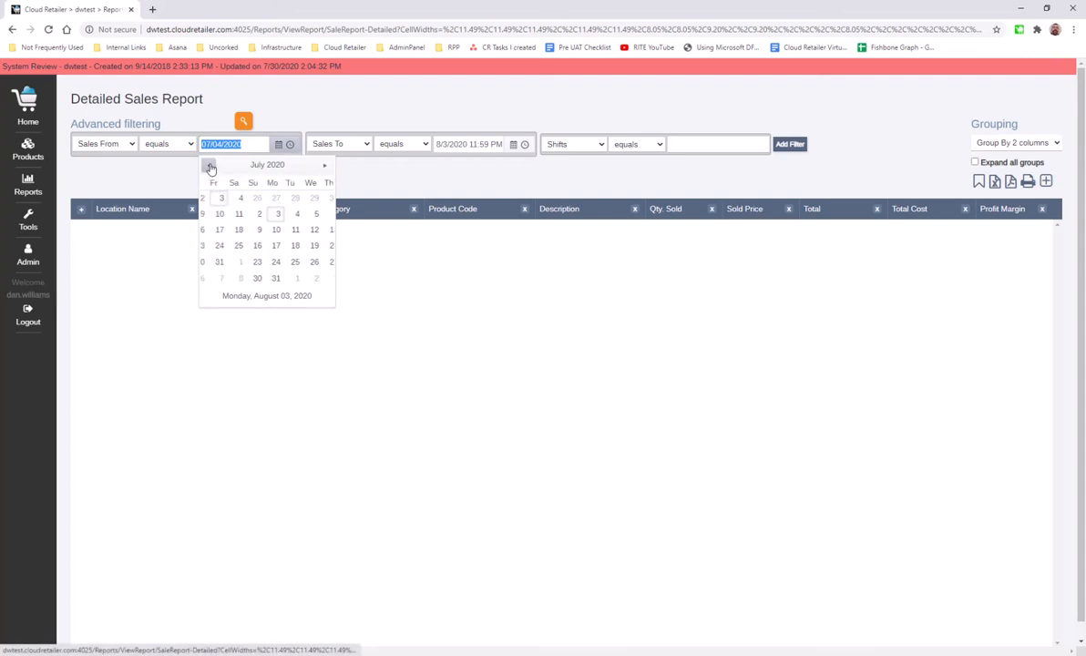
pyautogui.click(269, 198)
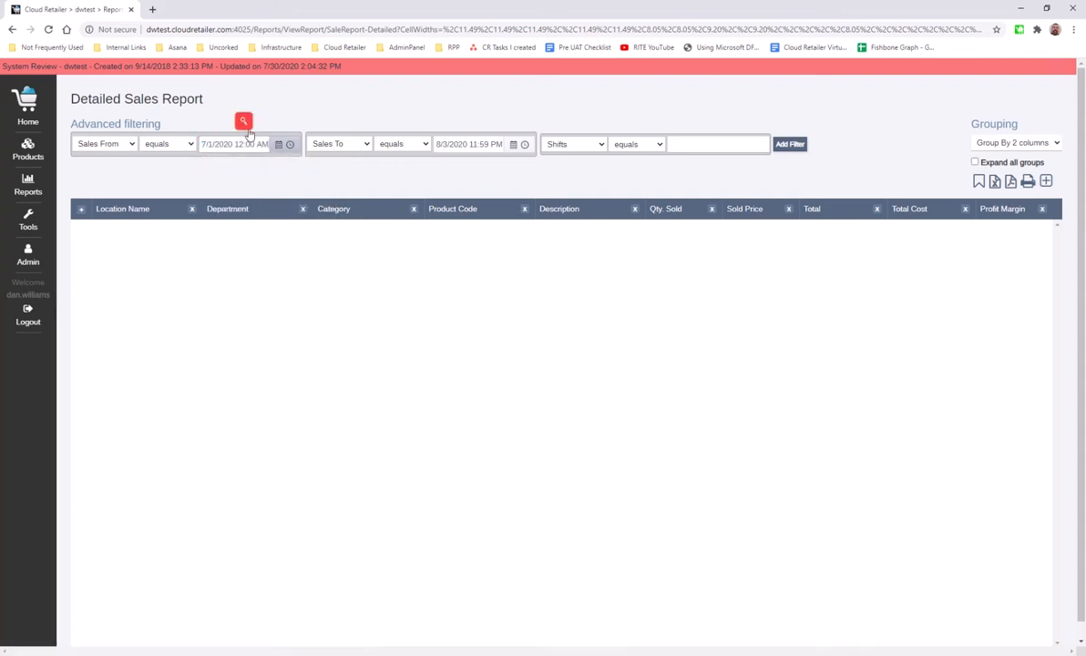
pyautogui.click(243, 121)
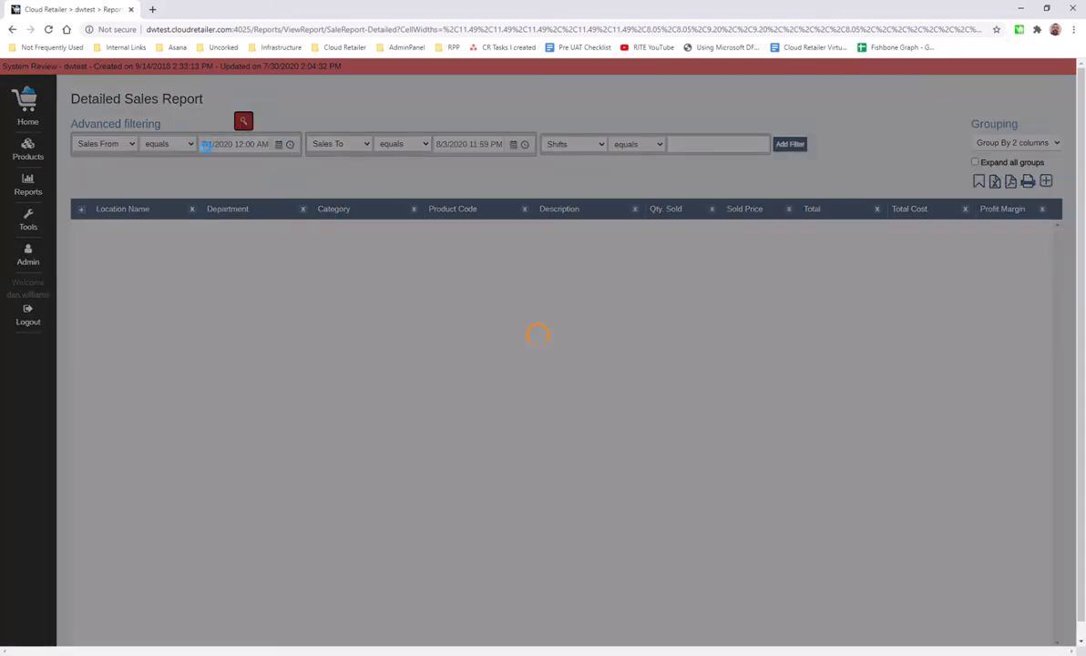
# - Set the Sales From date to 6/1/2020 and rerun the report
pyautogui.click(205, 147)
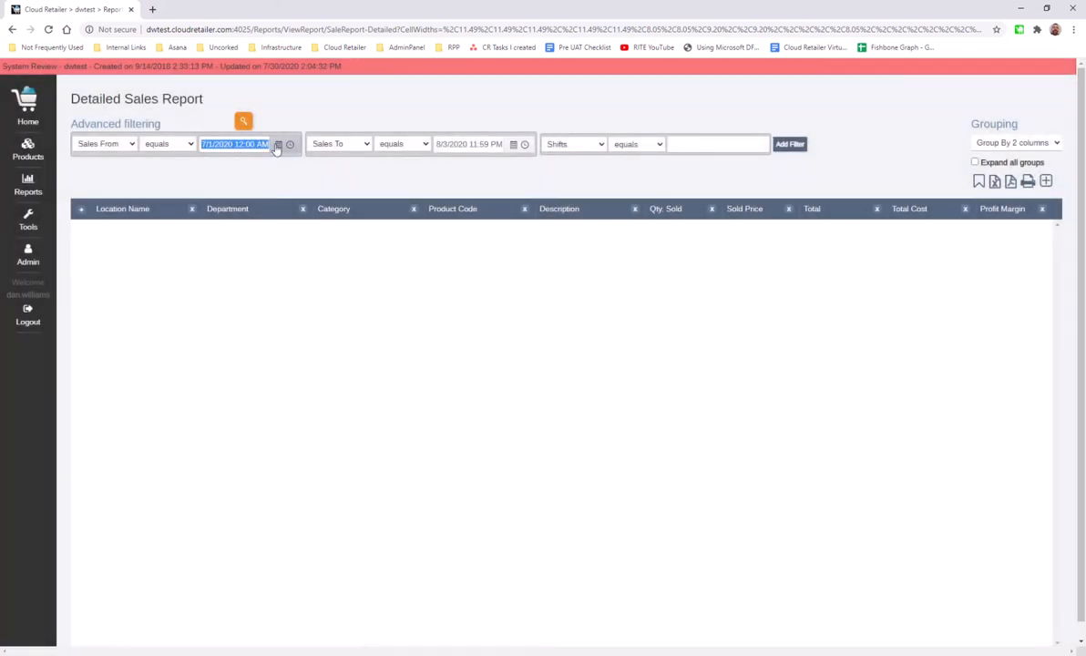
pyautogui.click(278, 146)
pyautogui.click(208, 165)
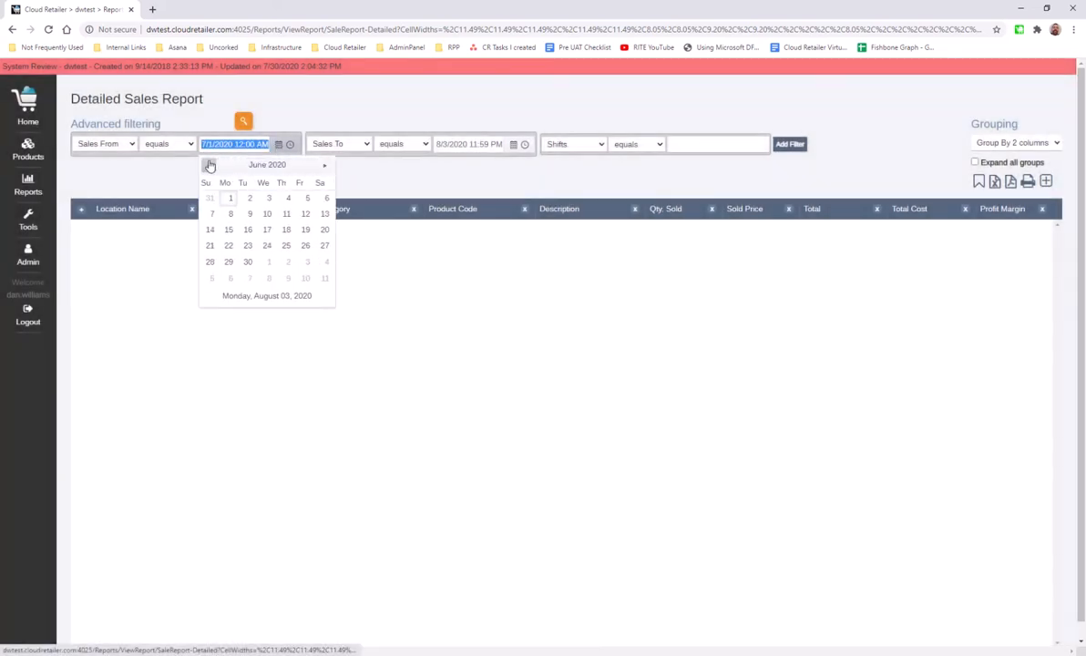
pyautogui.click(230, 198)
pyautogui.click(243, 121)
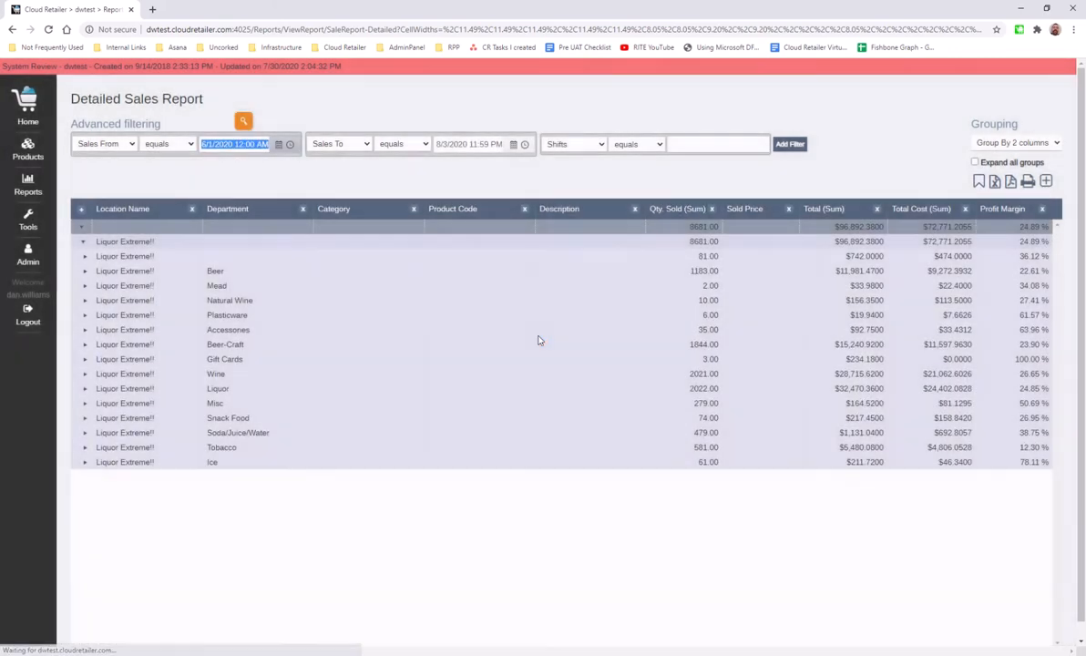
pyautogui.click(281, 543)
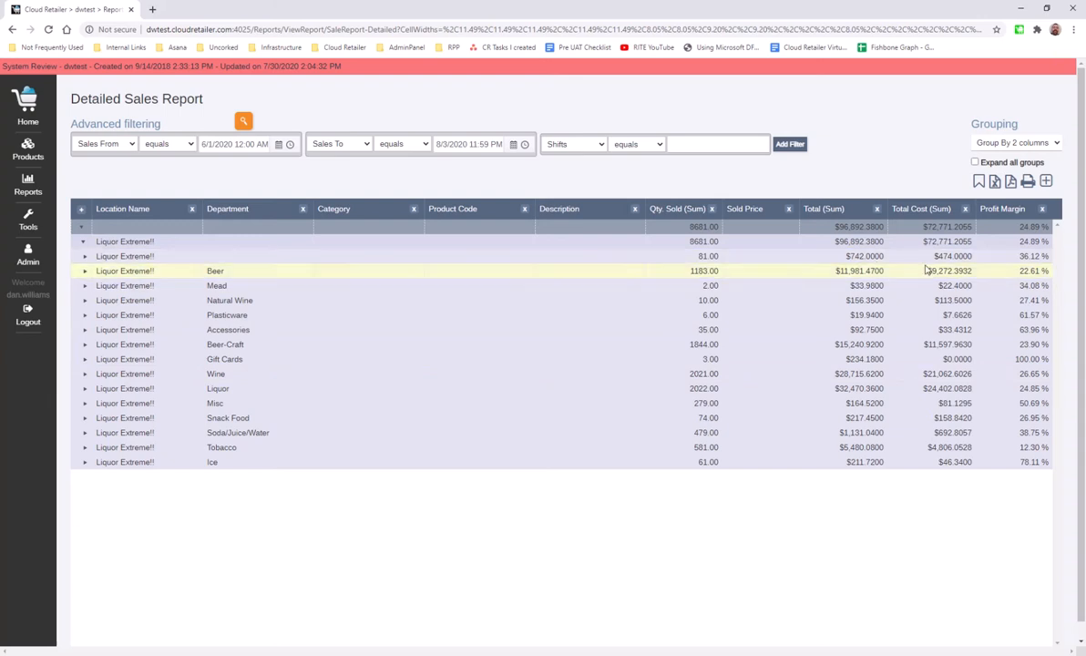
# - Expand the Beer department to review its individual sales lines, and collapse it again
pyautogui.click(87, 274)
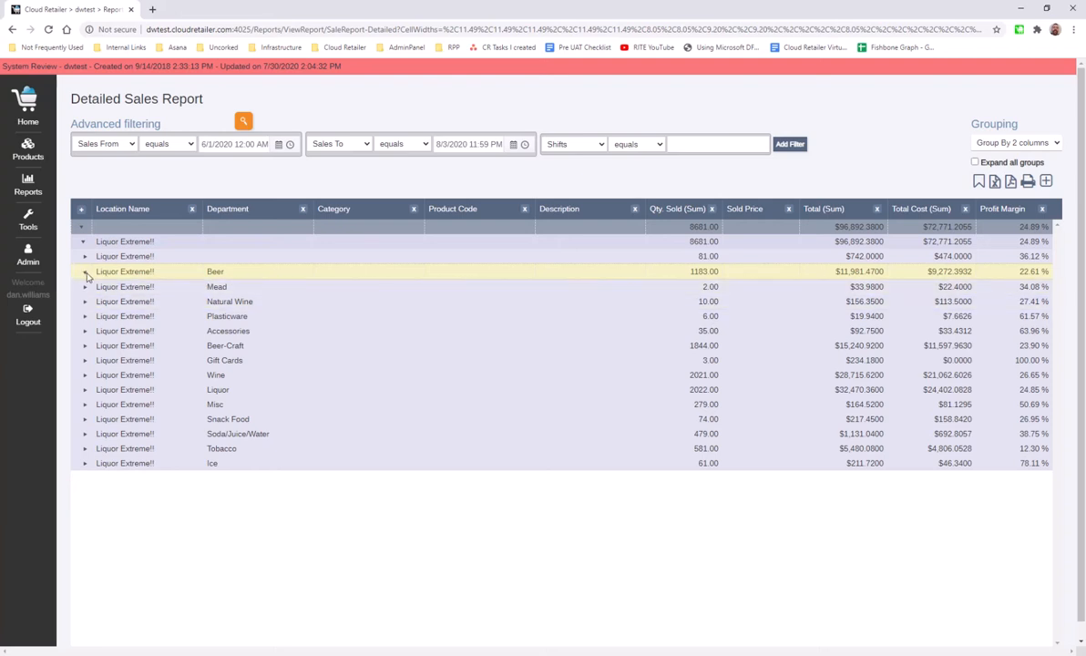
pyautogui.click(85, 273)
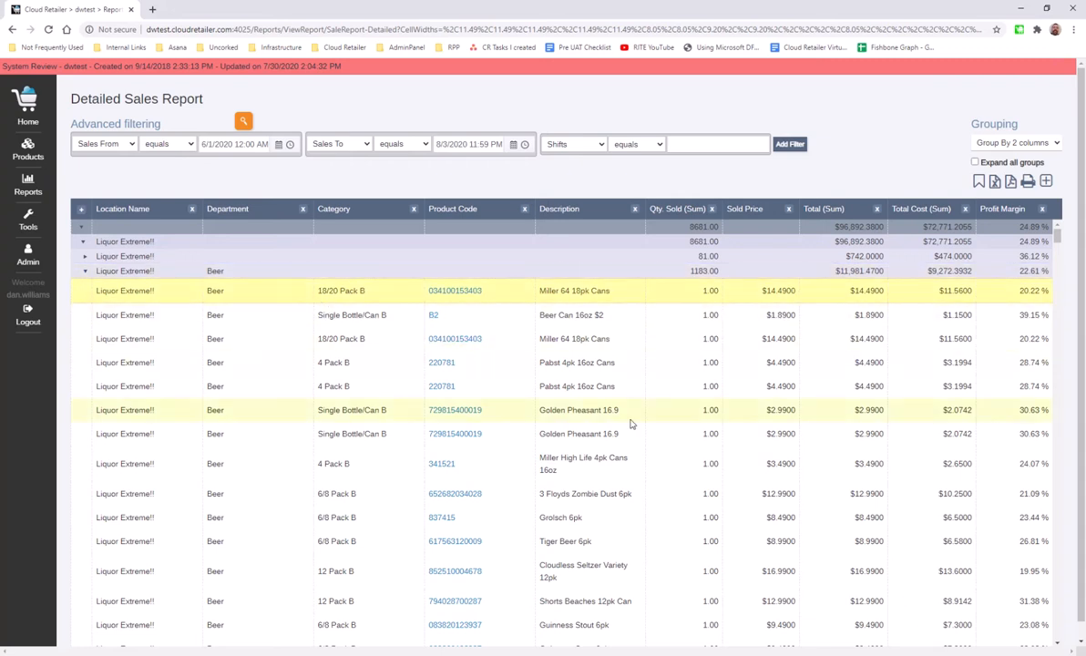
pyautogui.click(700, 420)
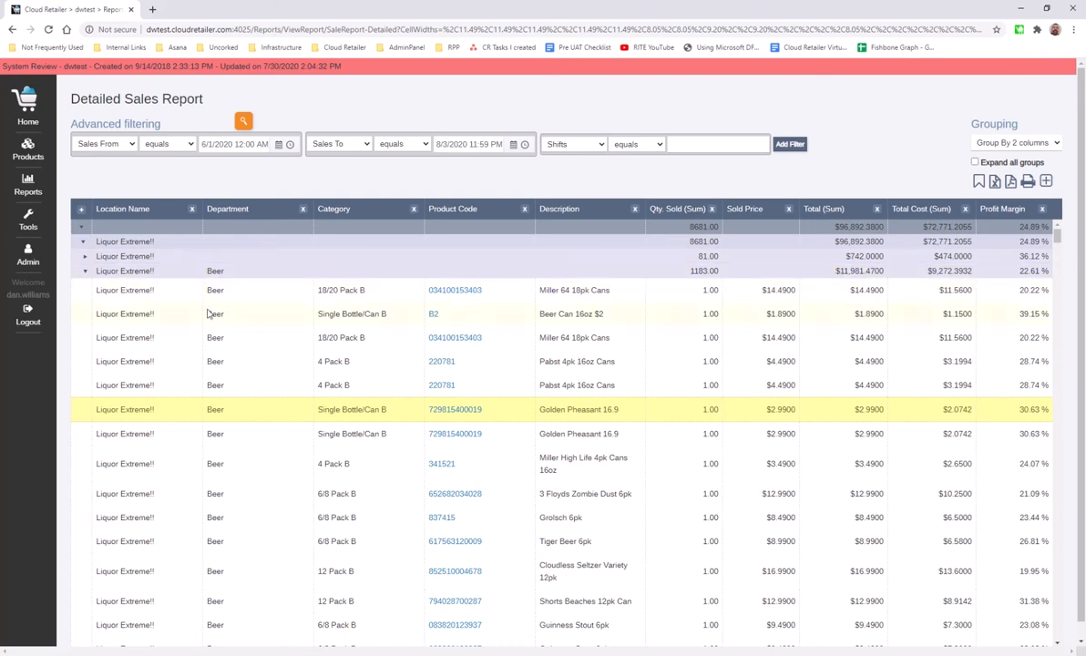
pyautogui.click(85, 270)
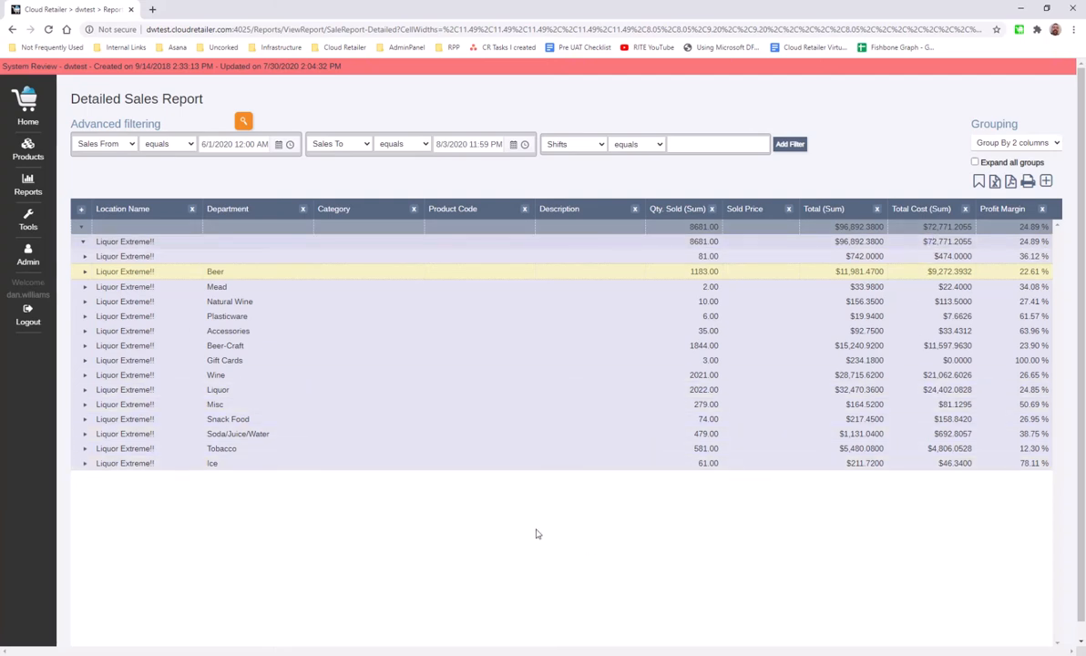
# - Change the report grouping to Group By 1 column and rerun the report
pyautogui.click(1038, 146)
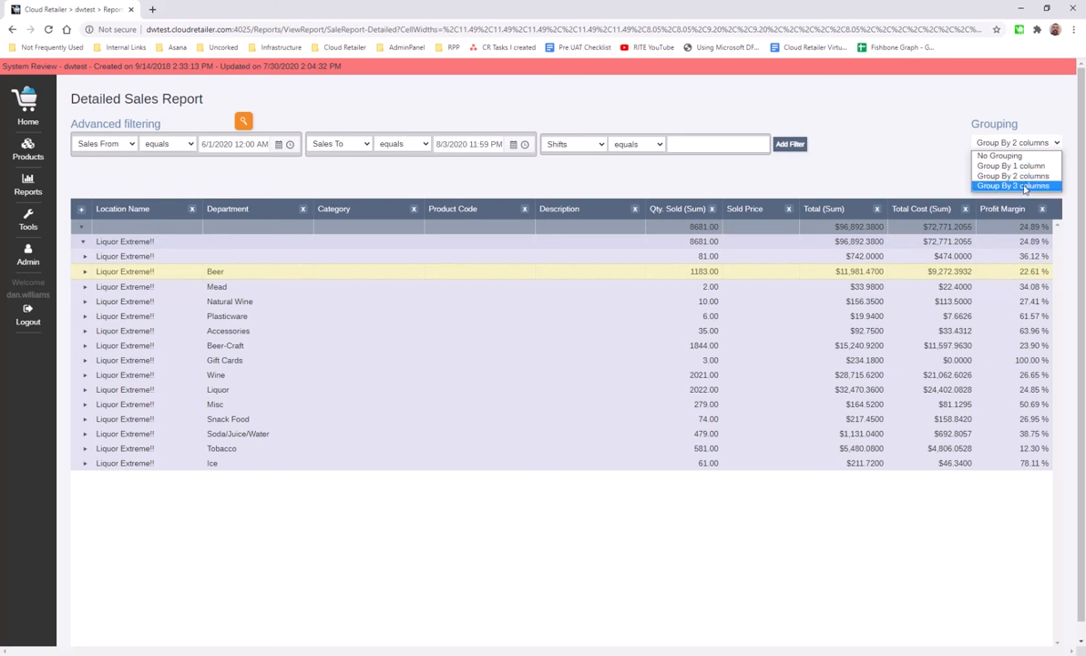
pyautogui.click(559, 537)
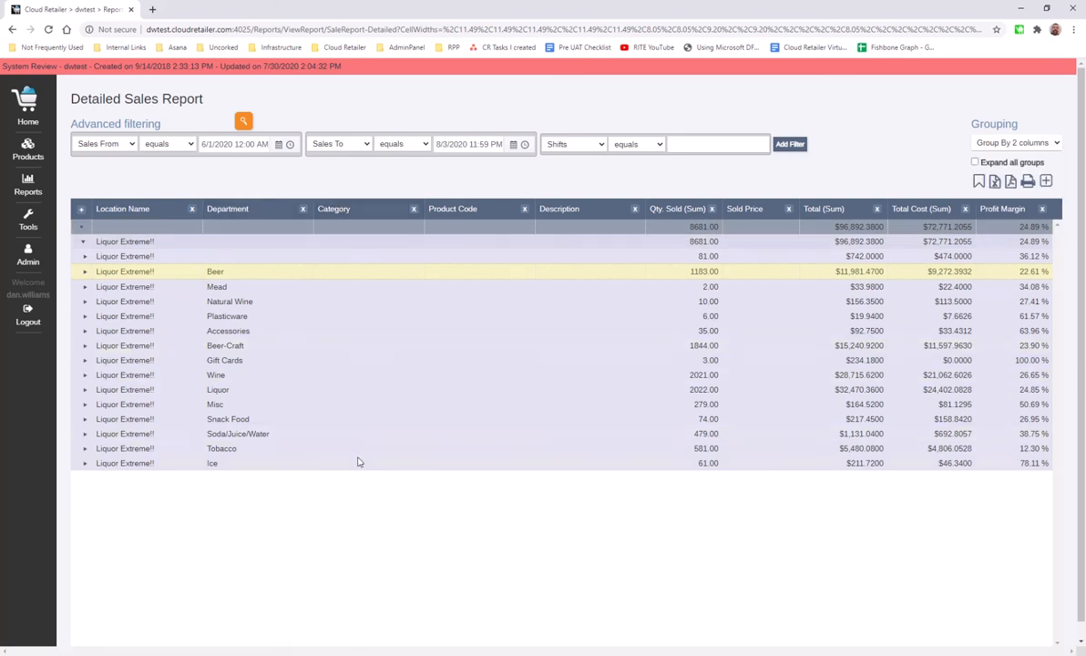
pyautogui.click(1016, 143)
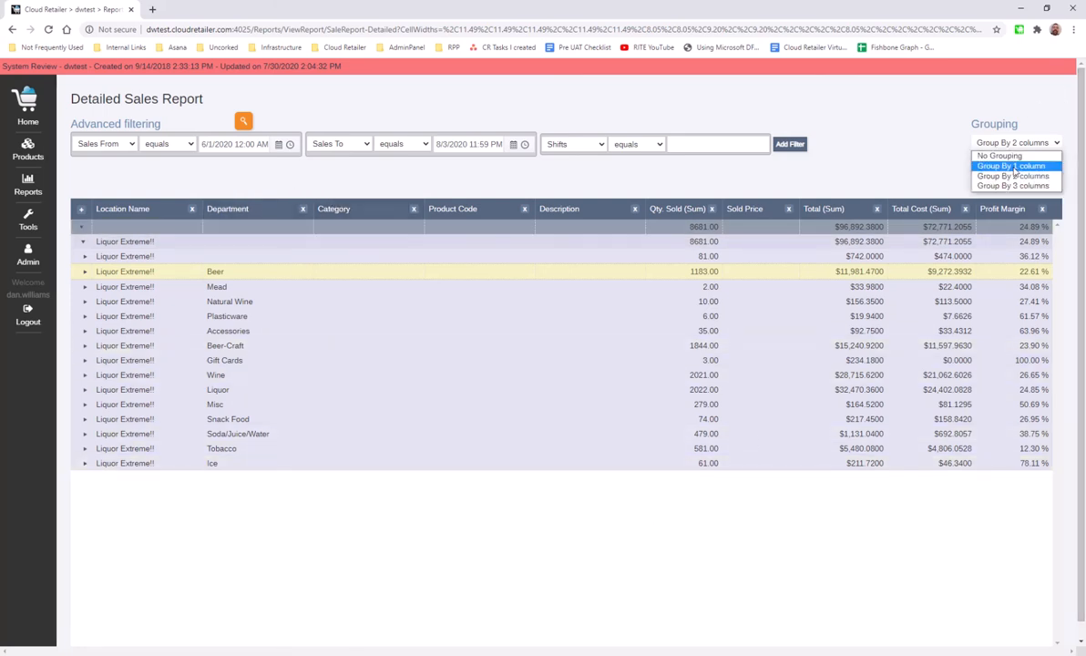
pyautogui.click(1014, 166)
pyautogui.click(243, 121)
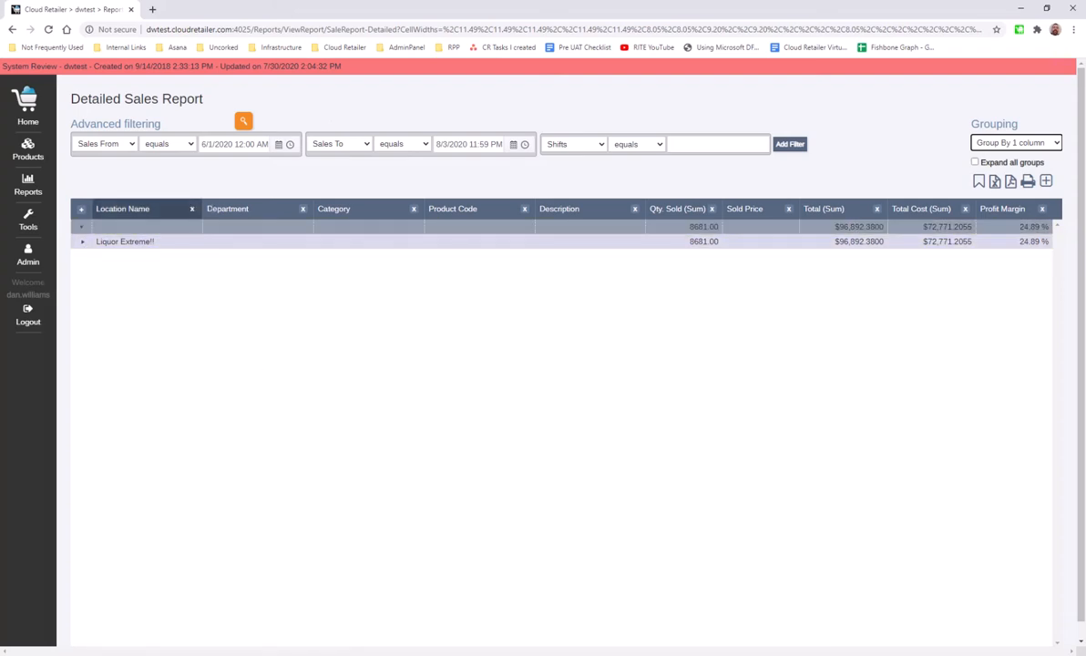
# - Move the Department column ahead of Location Name and remove the Location Name column
pyautogui.moveTo(228, 209); pyautogui.dragTo(133, 210)
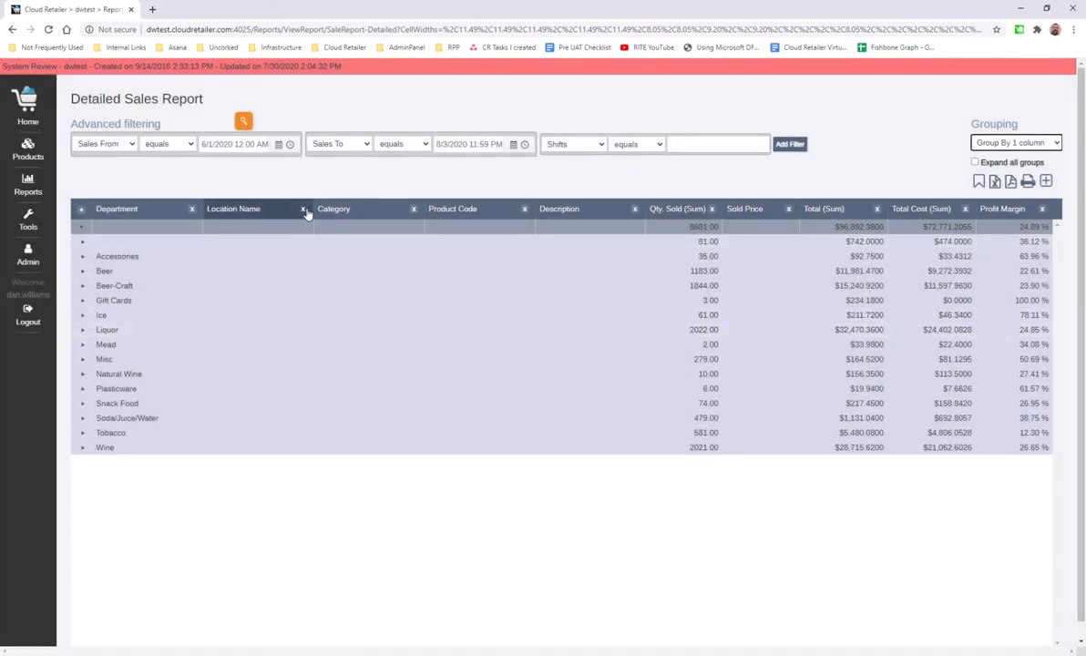
pyautogui.click(303, 209)
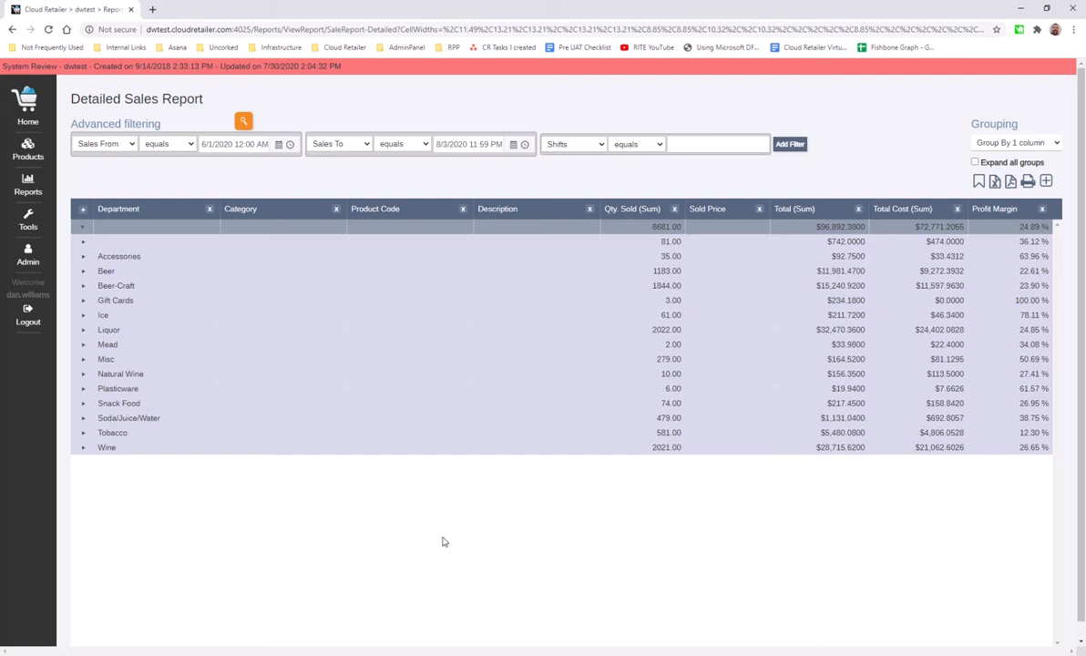
# - Enable Expand all groups, rerun the report, and look through the expanded department sales lines
pyautogui.click(975, 162)
pyautogui.click(244, 120)
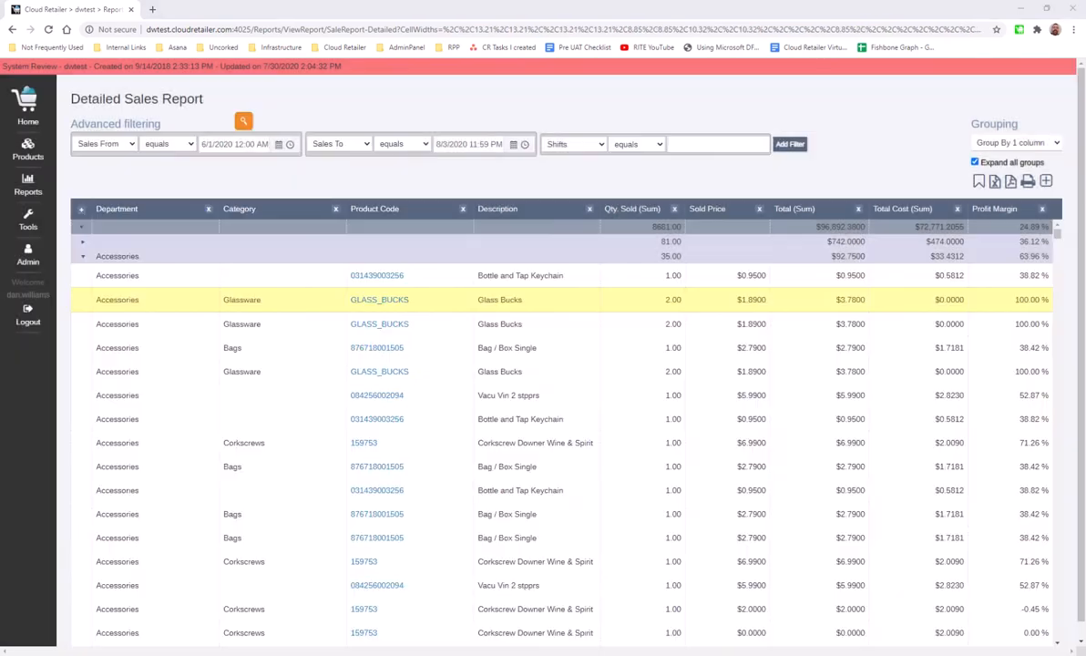
pyautogui.scroll(-8, 459, 390)
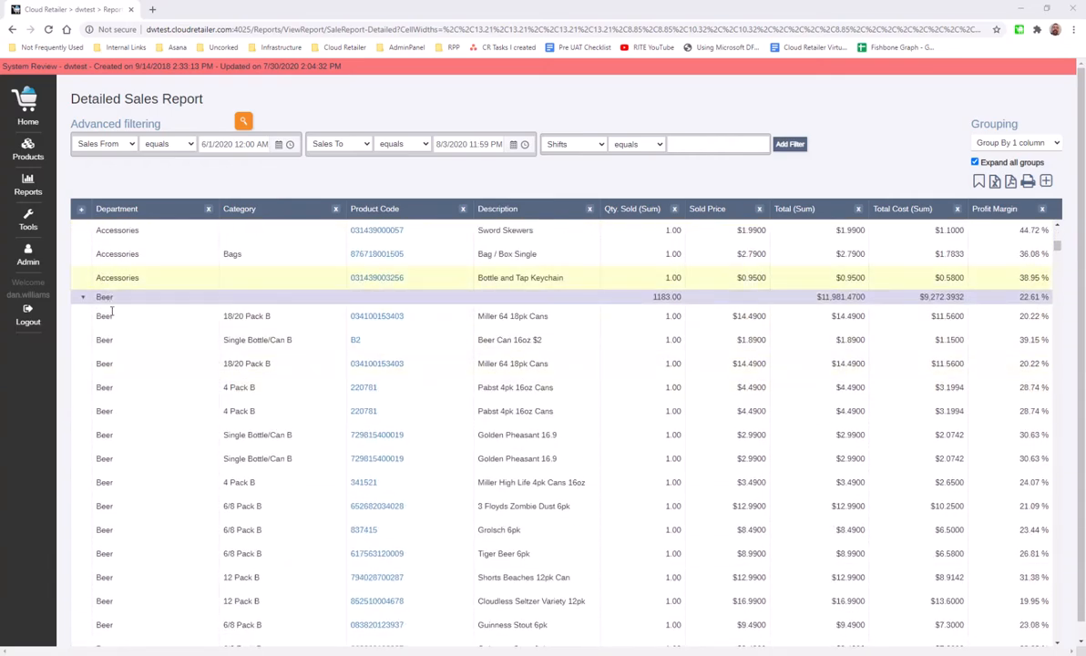
pyautogui.scroll(-3, 296, 594)
pyautogui.scroll(7, 297, 594)
pyautogui.scroll(5, 296, 594)
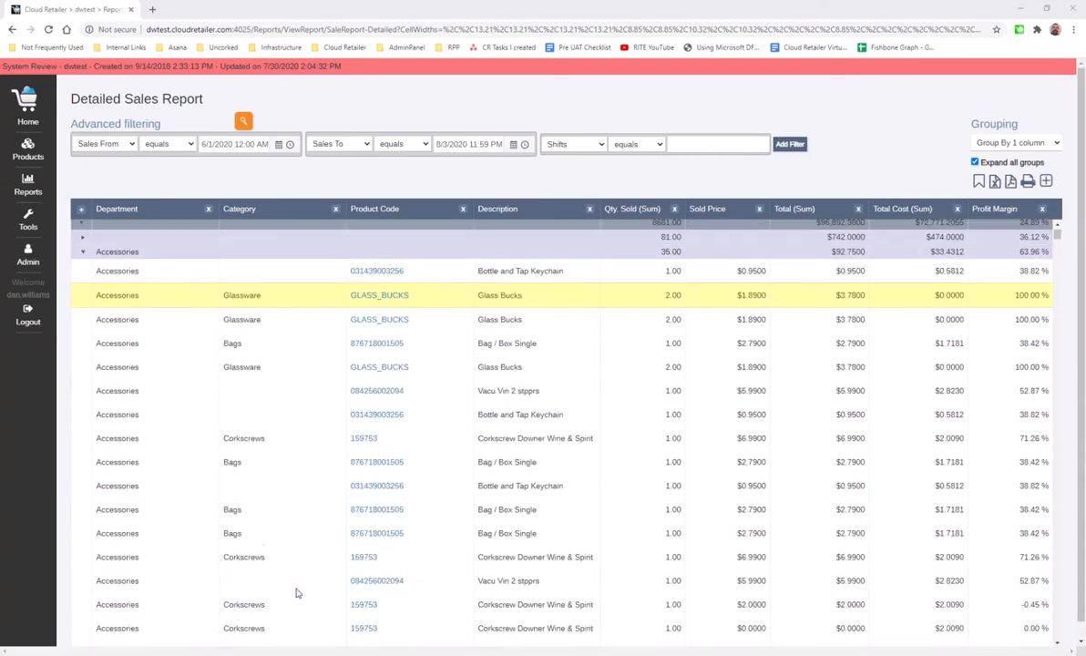
# - Set the grouping to No Grouping and rerun the report as a flat list of sales lines
pyautogui.click(990, 146)
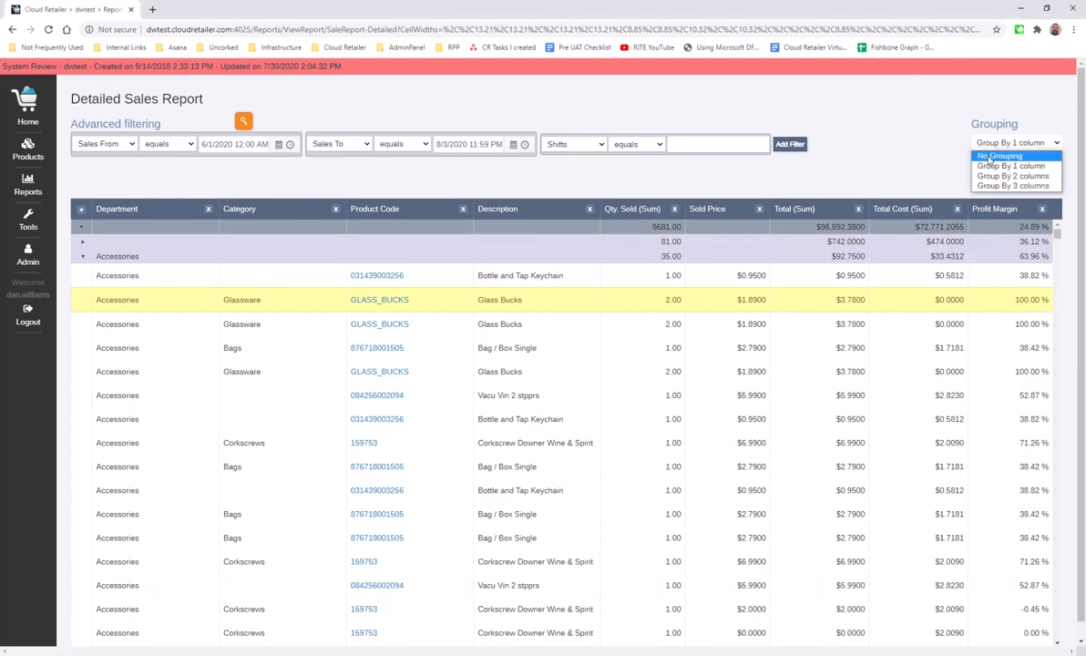
pyautogui.click(923, 152)
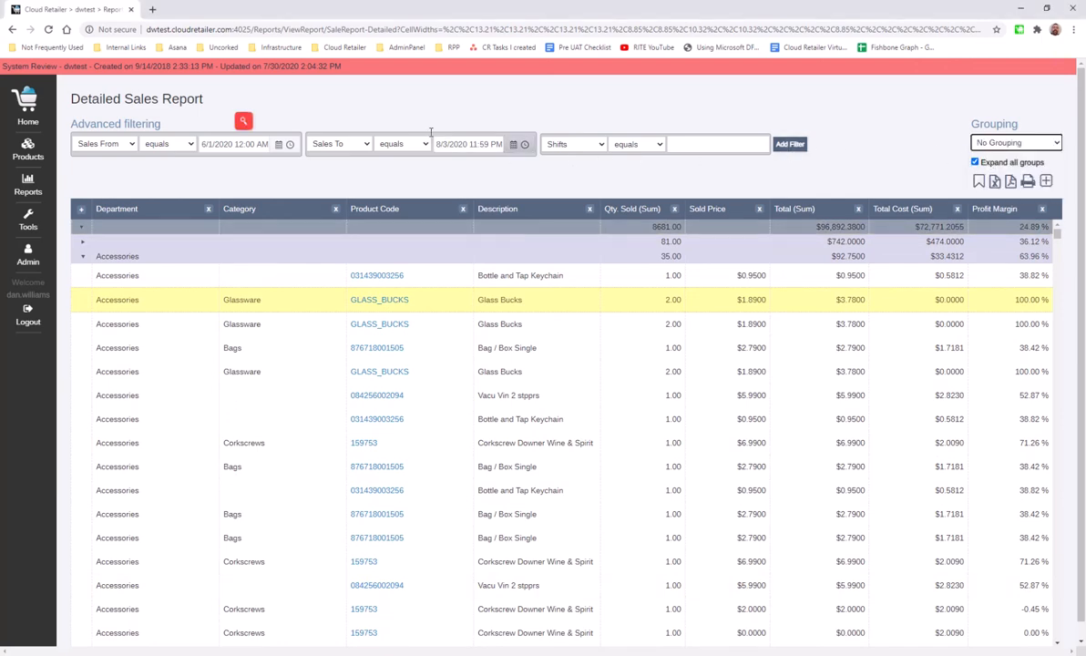
pyautogui.click(244, 121)
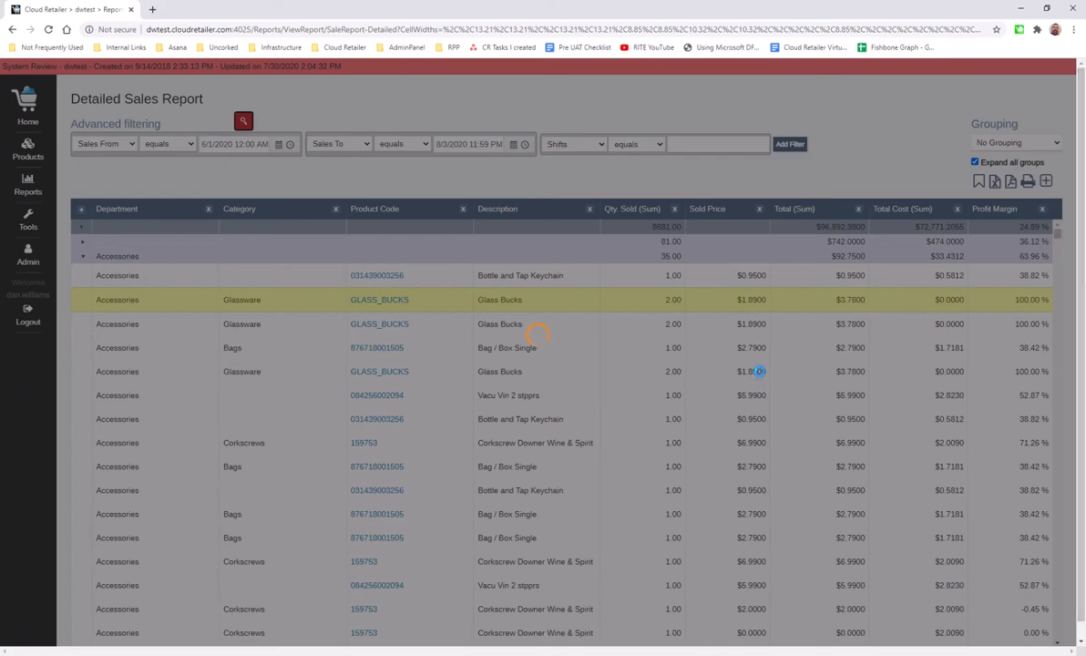
pyautogui.scroll(-2, 741, 424)
pyautogui.scroll(2, 742, 444)
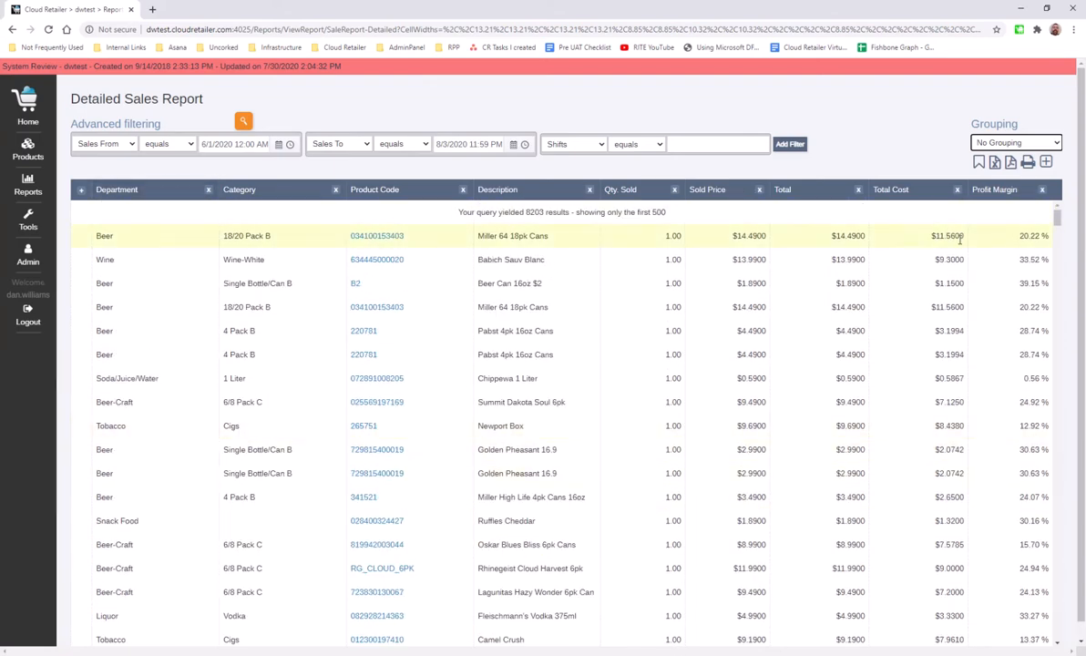
pyautogui.click(854, 116)
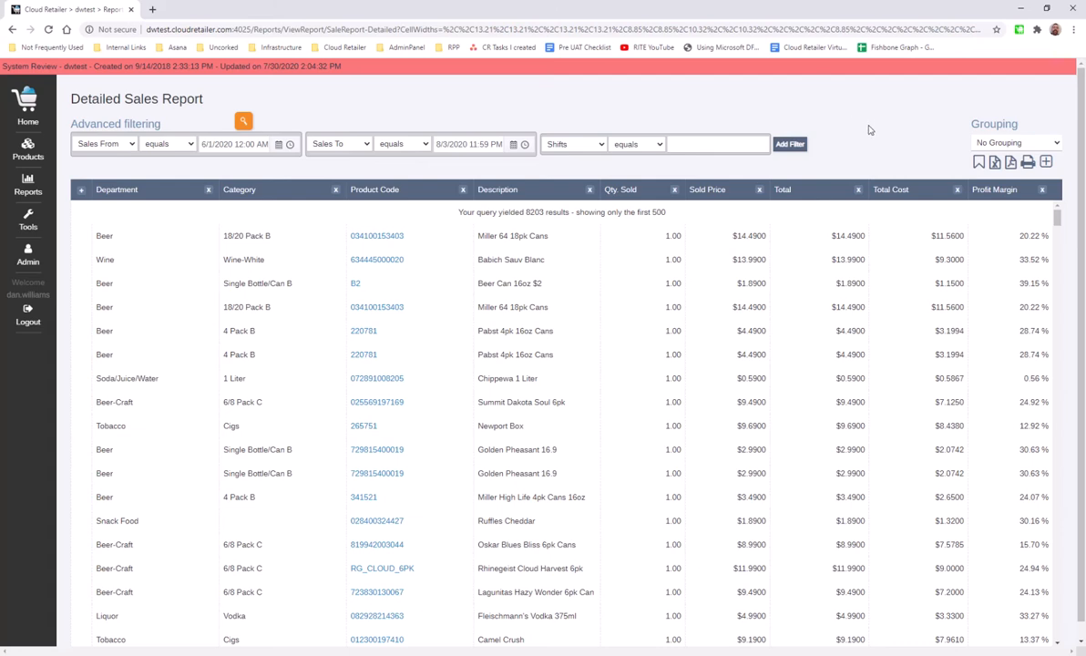
# - Add the Trans # and Reg # columns to the Detailed Sales Report
pyautogui.click(82, 191)
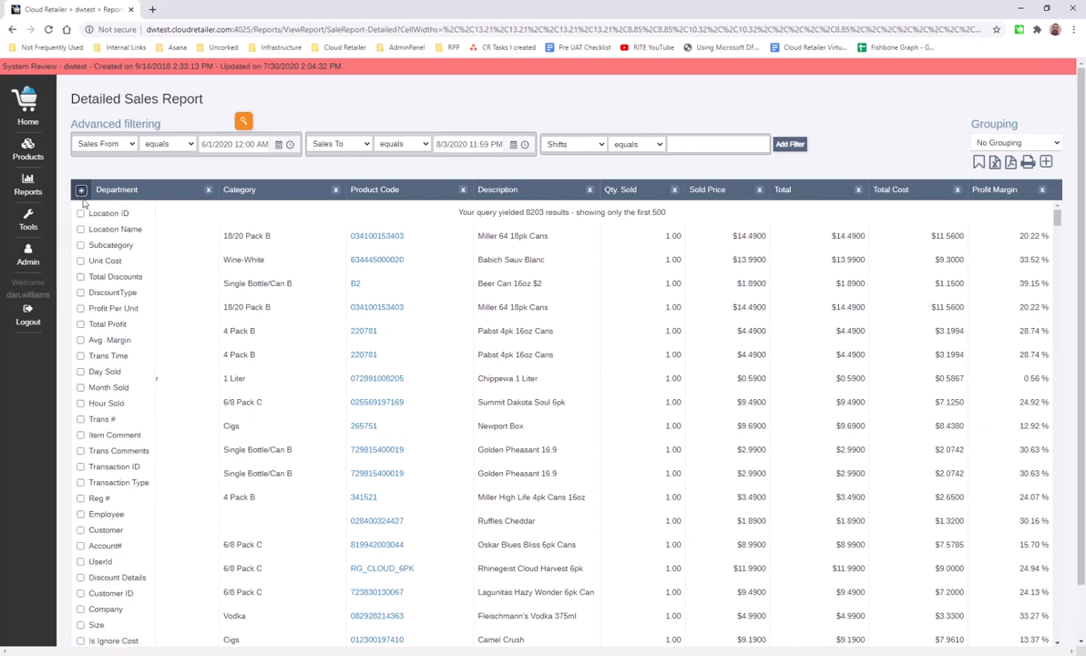
pyautogui.scroll(-1, 100, 301)
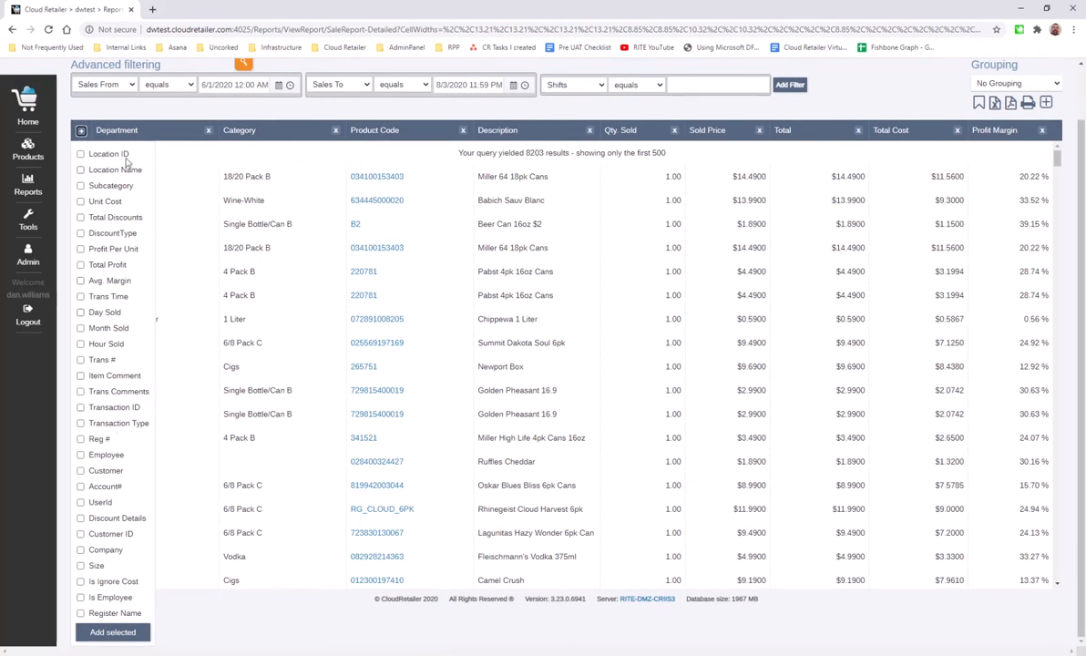
pyautogui.click(81, 361)
pyautogui.click(81, 440)
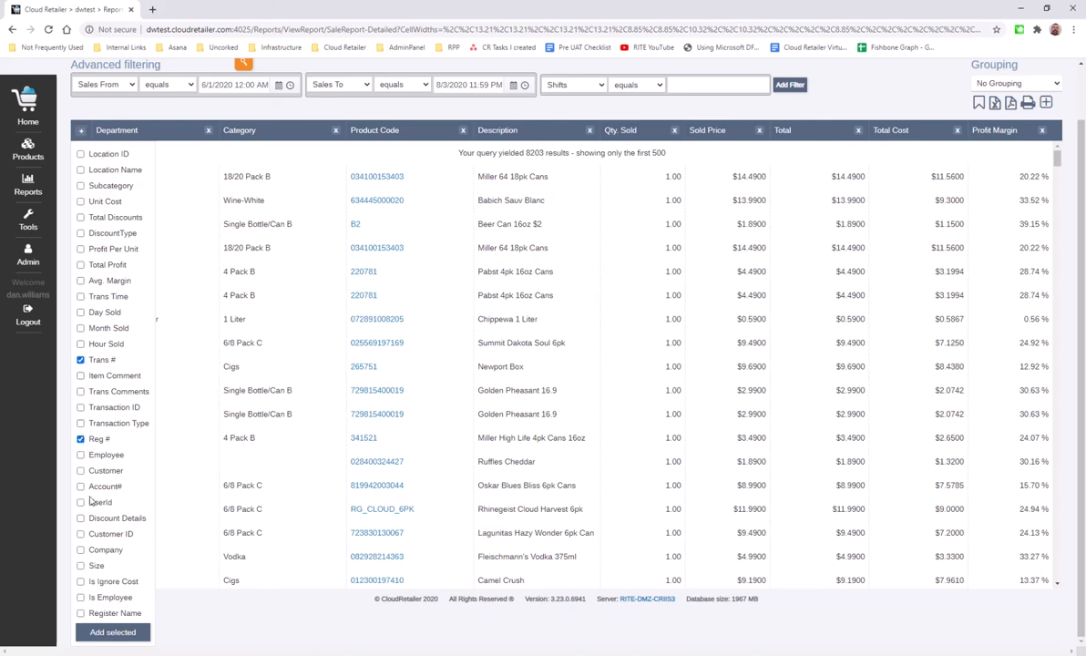
pyautogui.click(110, 633)
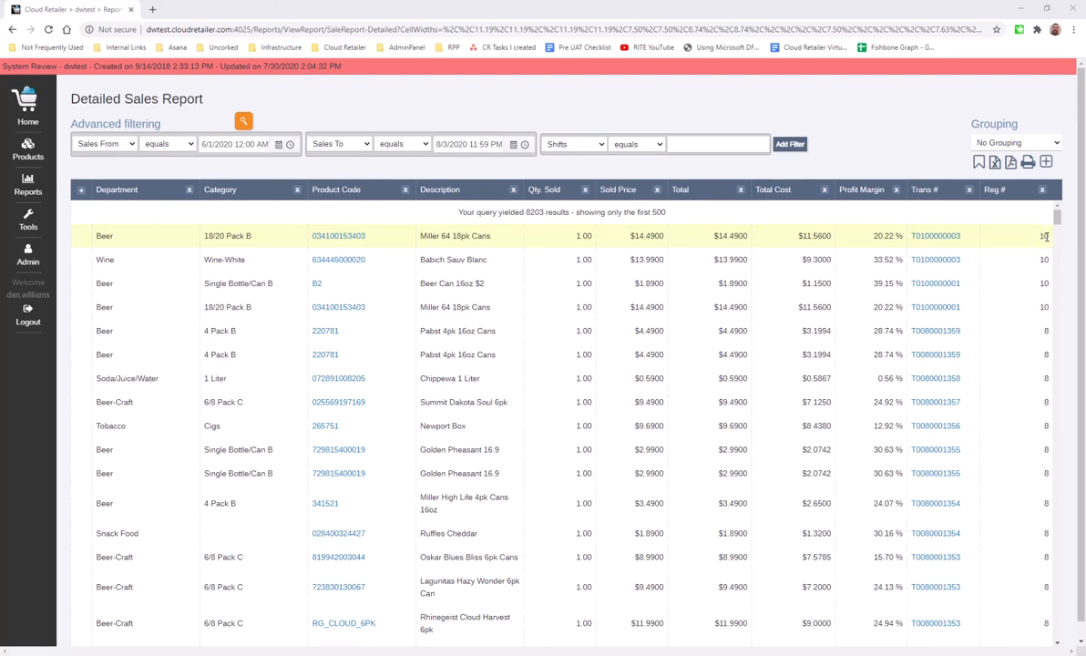
# - View the first sales line's transaction in a separate browser tab and close that tab
pyautogui.rightClick(932, 239)
pyautogui.click(952, 246)
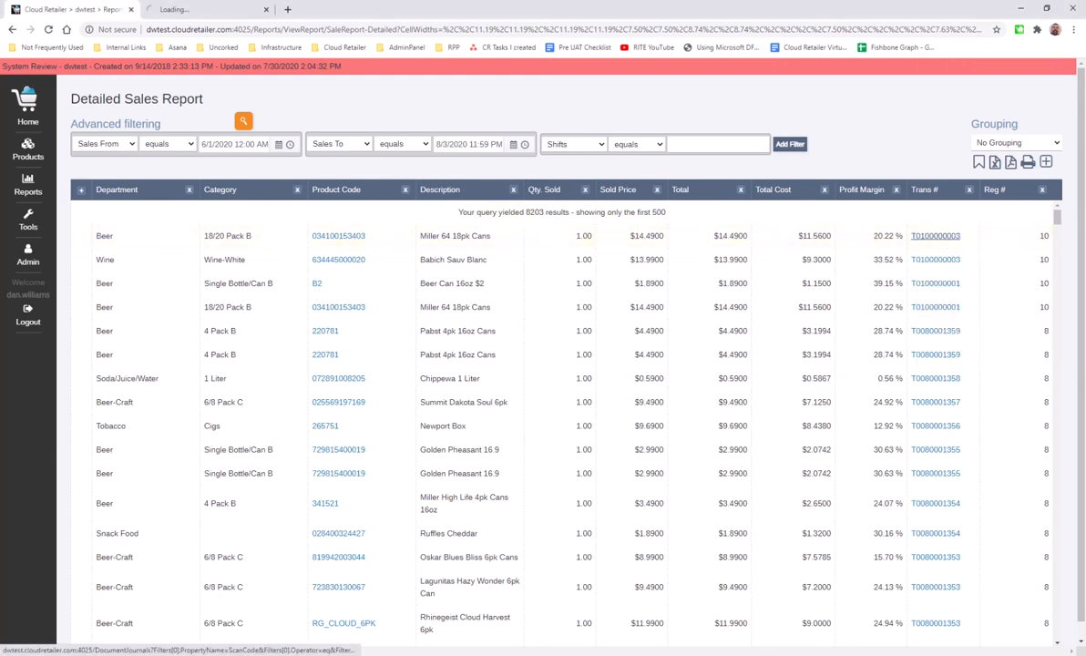
pyautogui.click(196, 9)
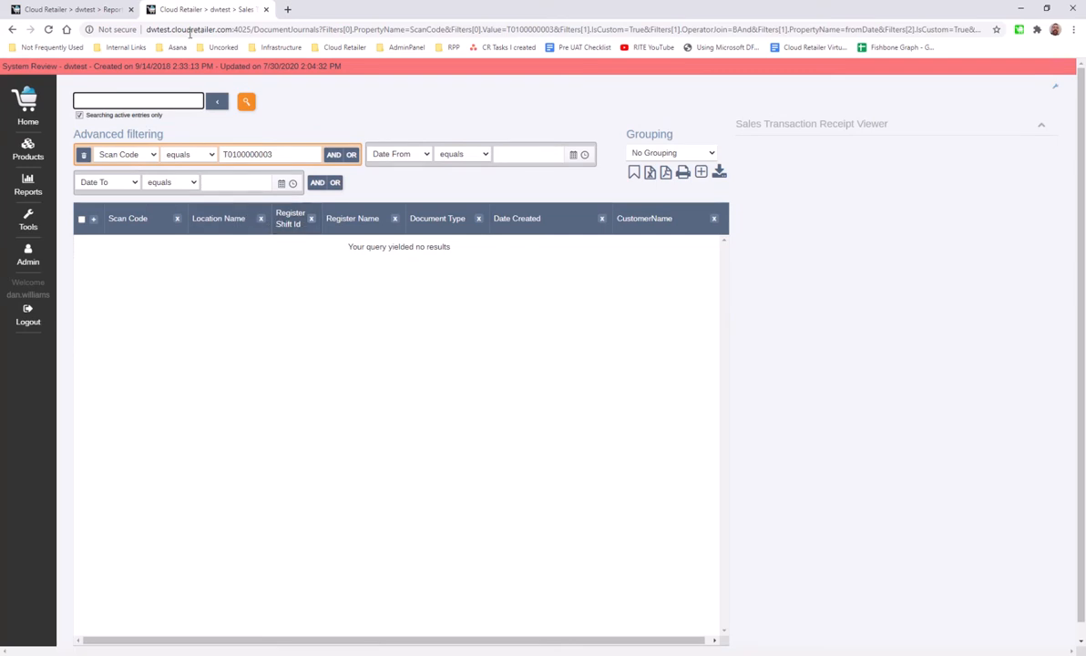
pyautogui.click(266, 10)
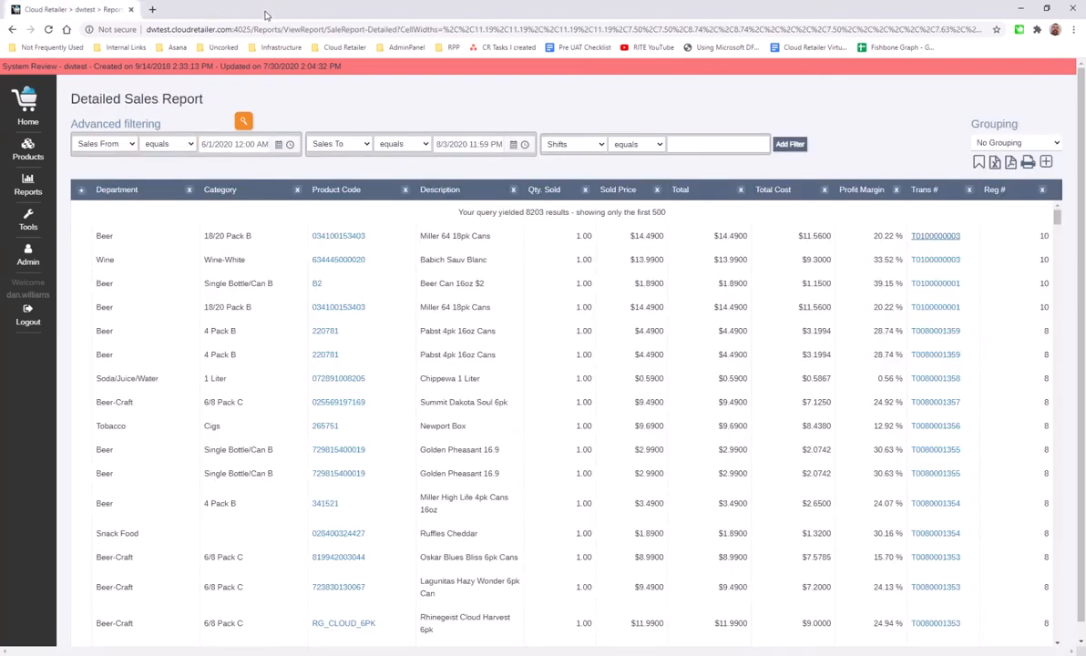
# - Open the product page for Miller 64 18pk Cans from the first line's product code in a separate tab, and close that tab
pyautogui.rightClick(344, 239)
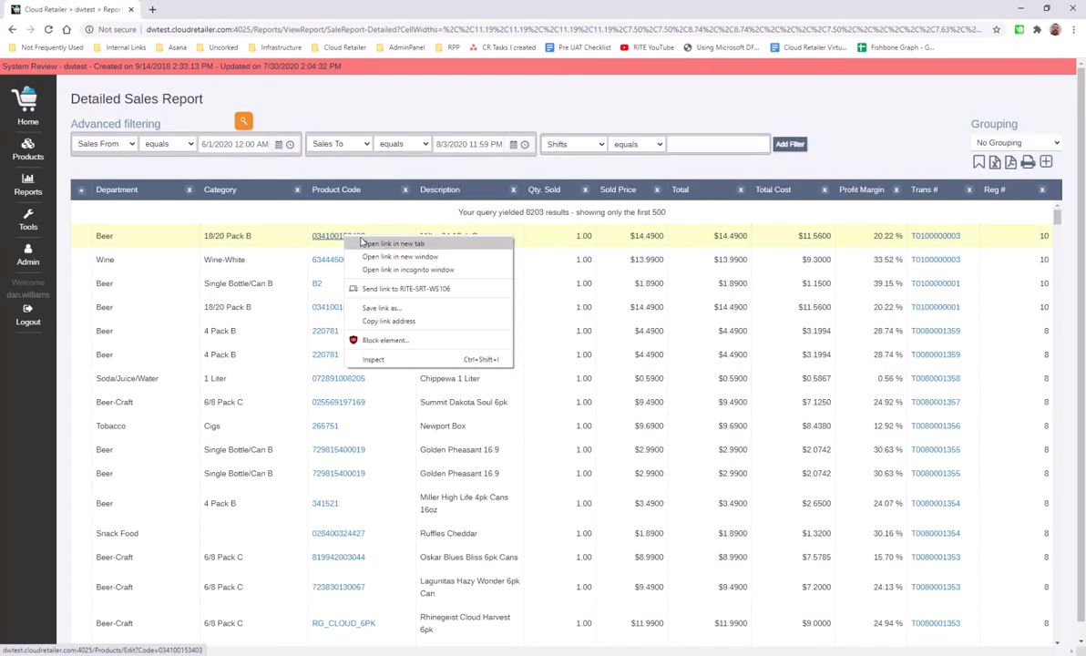
pyautogui.click(365, 243)
pyautogui.click(199, 9)
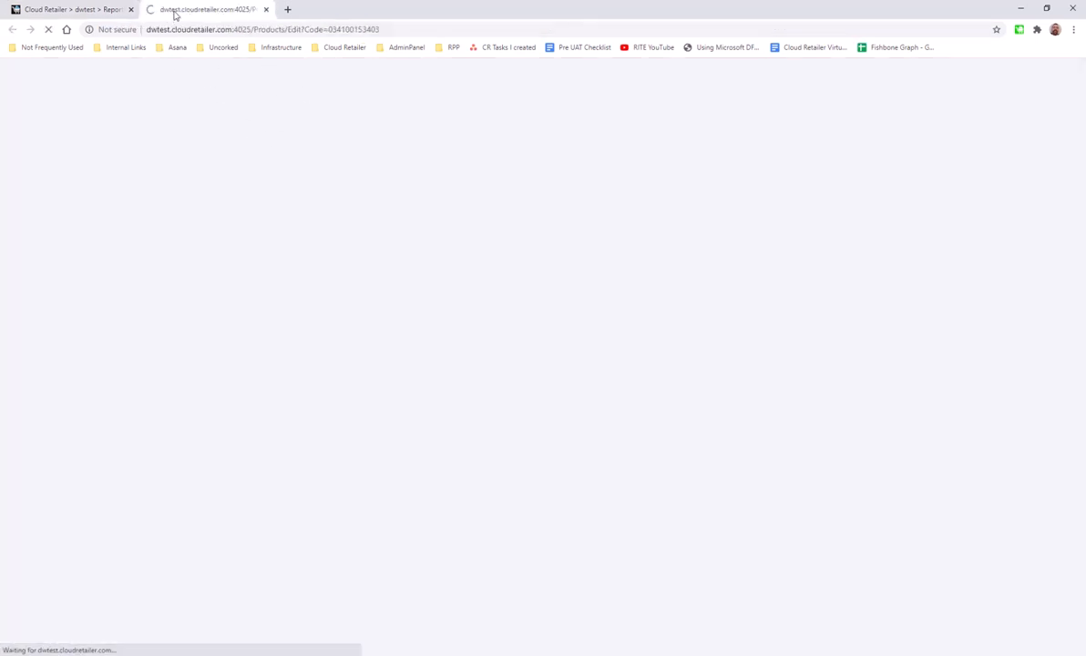
pyautogui.click(266, 10)
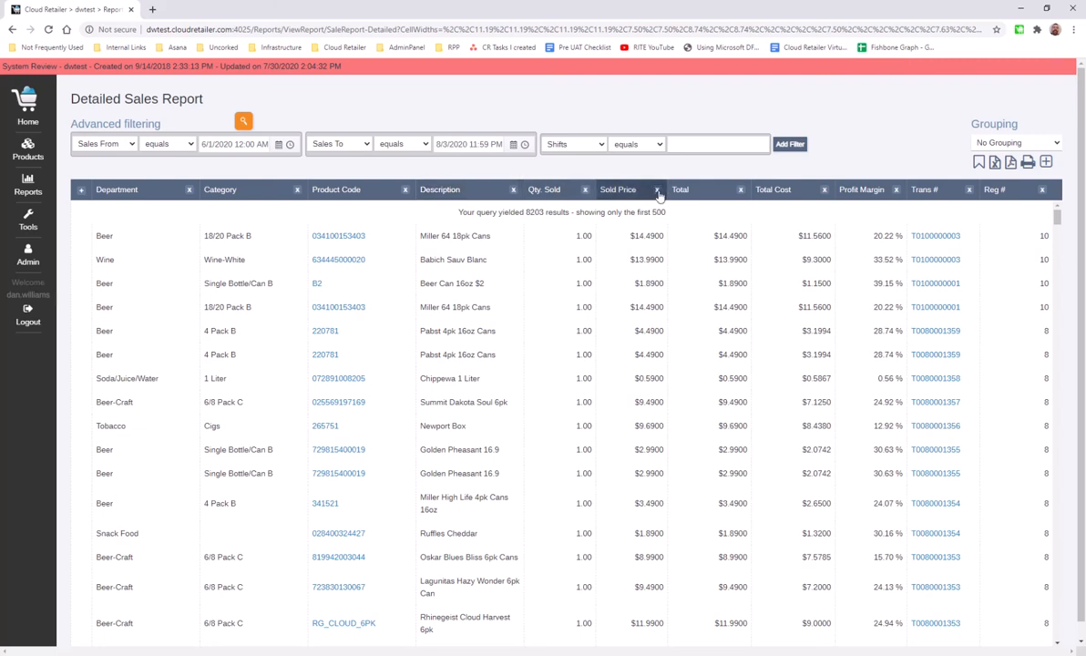
# - Remove the Profit Margin column and move the Total Cost column between Product Code and Description
pyautogui.click(897, 190)
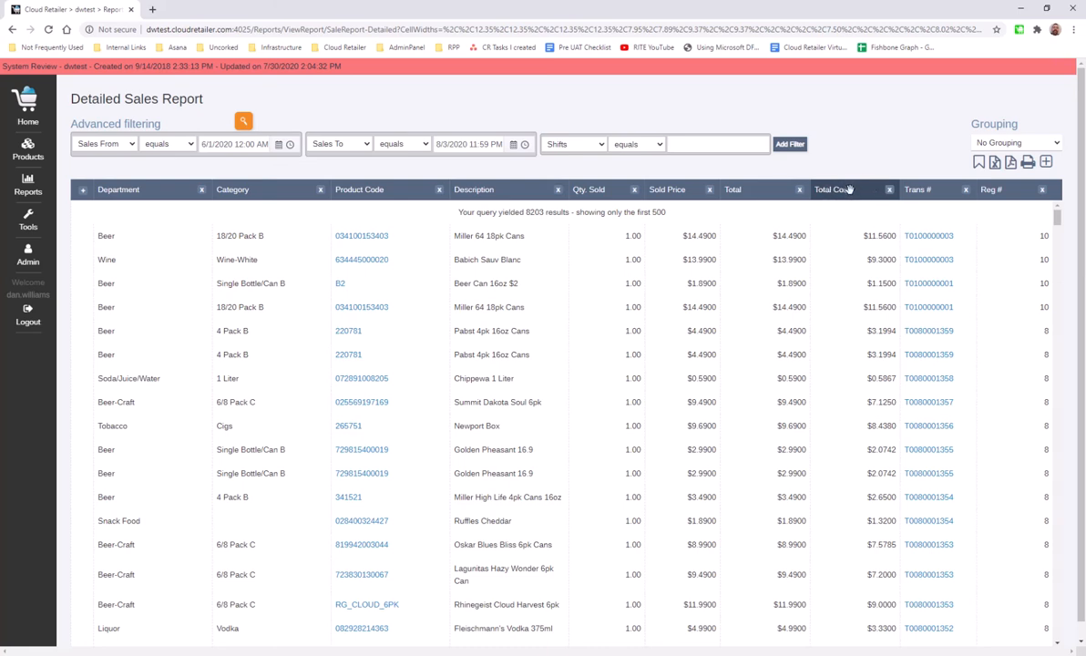
pyautogui.moveTo(849, 188); pyautogui.dragTo(470, 190)
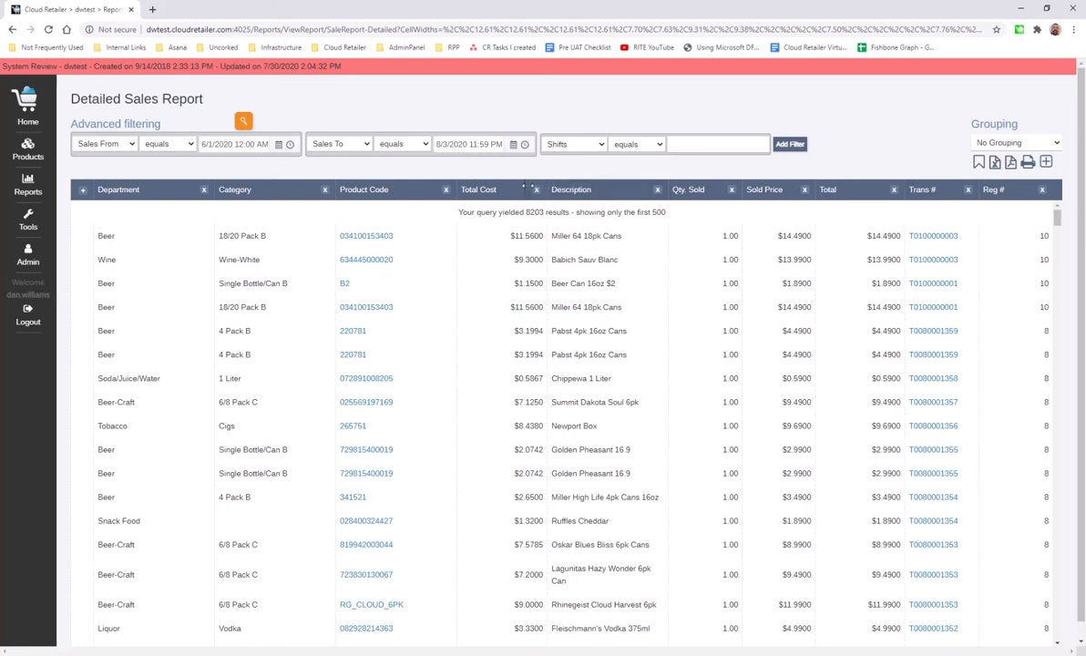
# - Resize the Total Cost column, first narrowing it to fit its heading and finally making it wider than its original width
pyautogui.moveTo(542, 189); pyautogui.dragTo(516, 188)
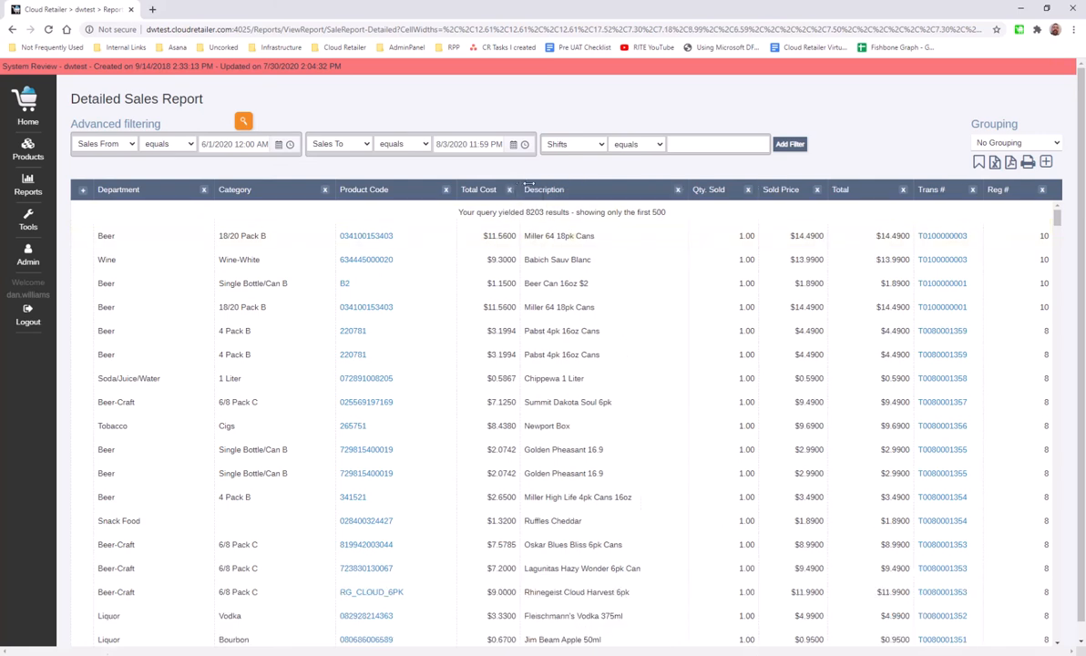
pyautogui.moveTo(576, 186); pyautogui.dragTo(583, 188)
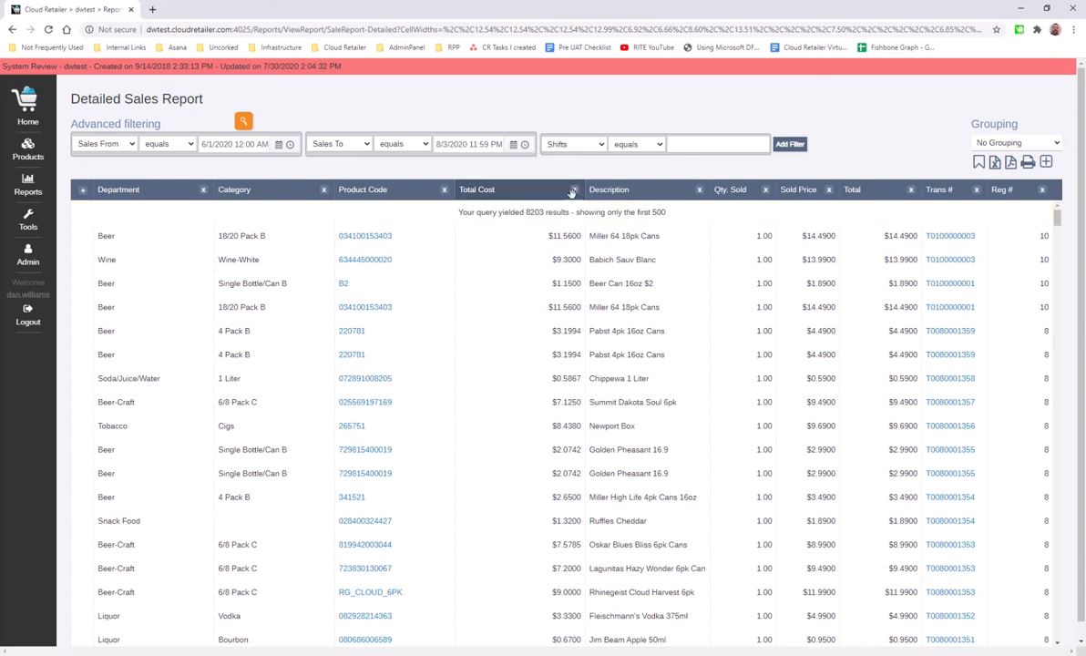